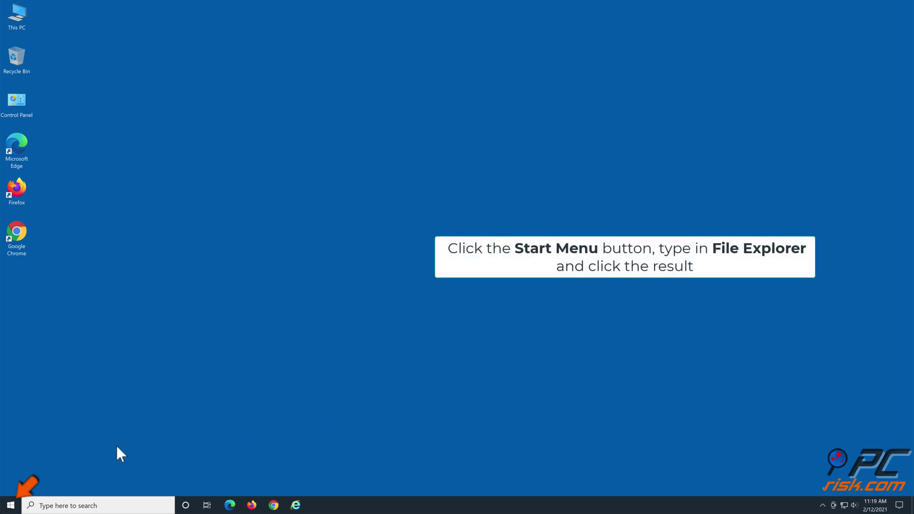
- Search the Start menu for 'file explorer'
click(14, 506)
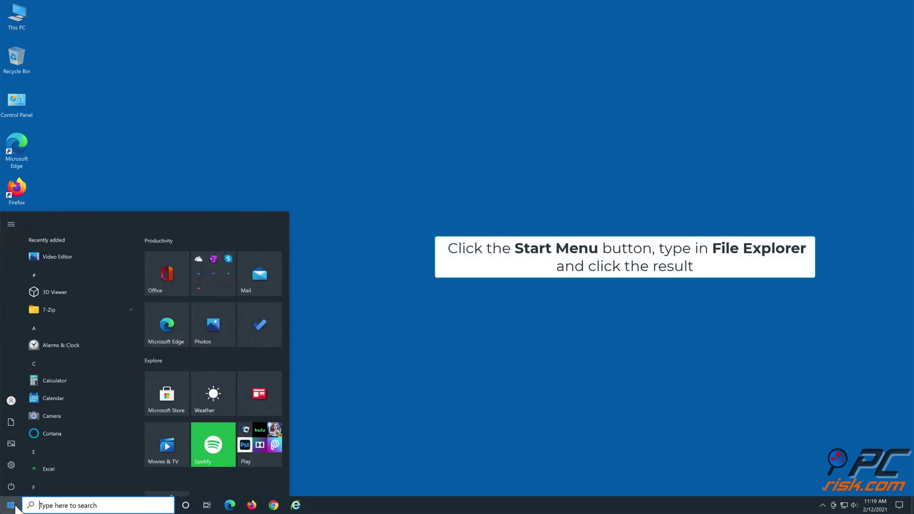
text(file)
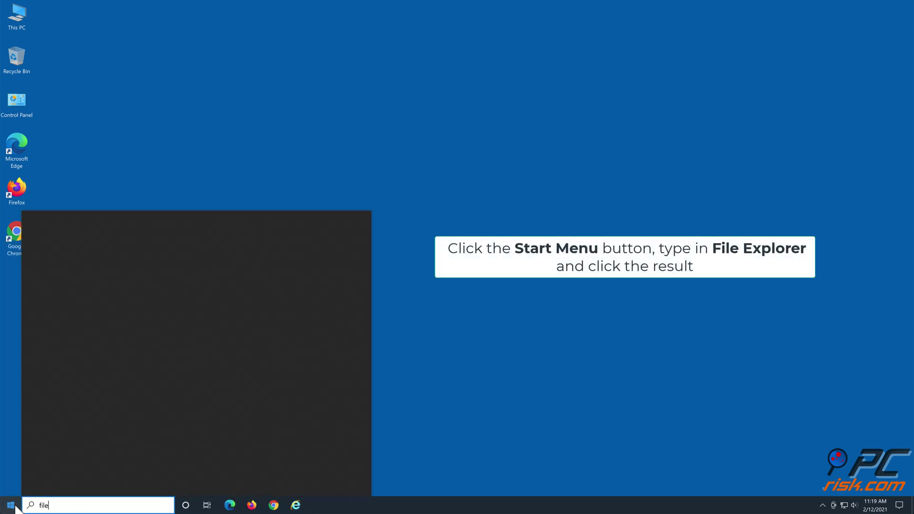
text( explorer)
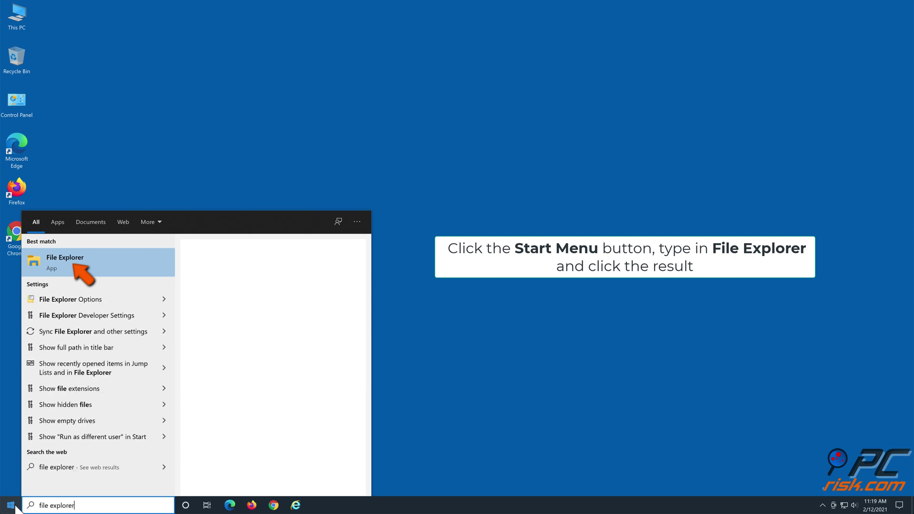
- Launch File Explorer and turn on Hidden items from the View ribbon
click(90, 259)
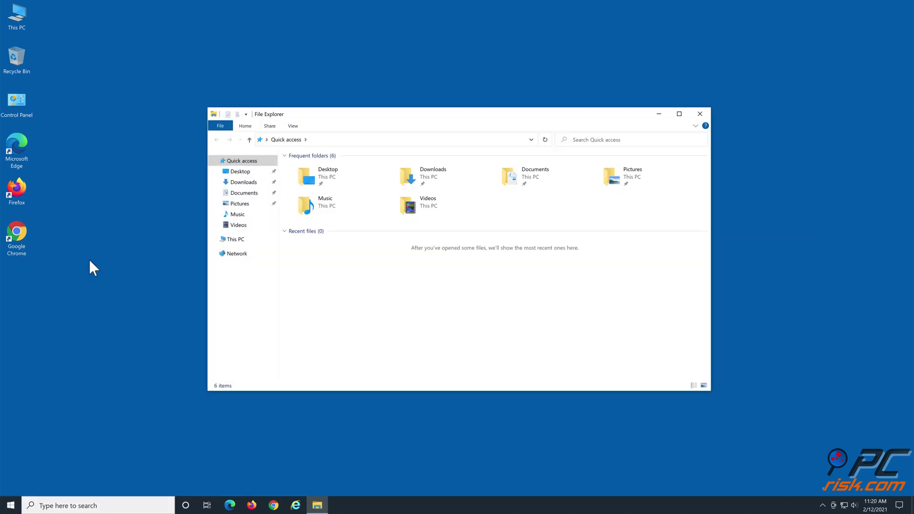
click(293, 126)
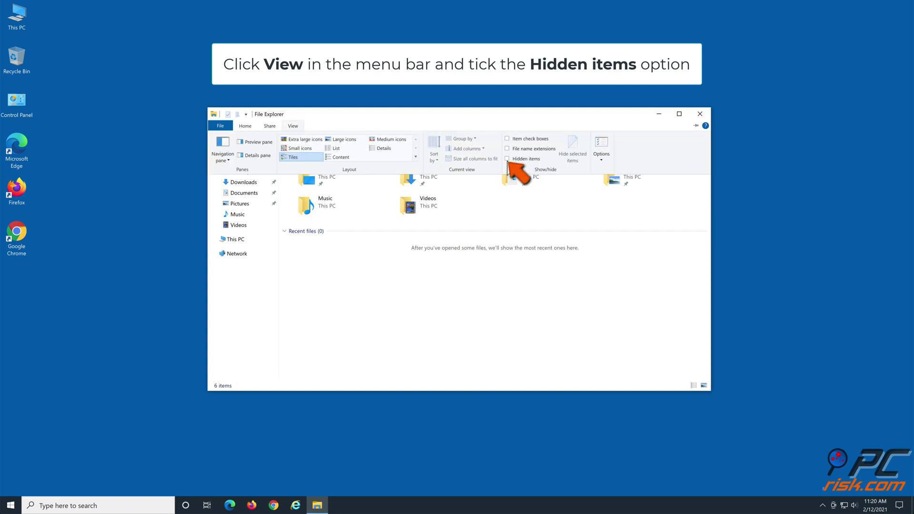
click(507, 159)
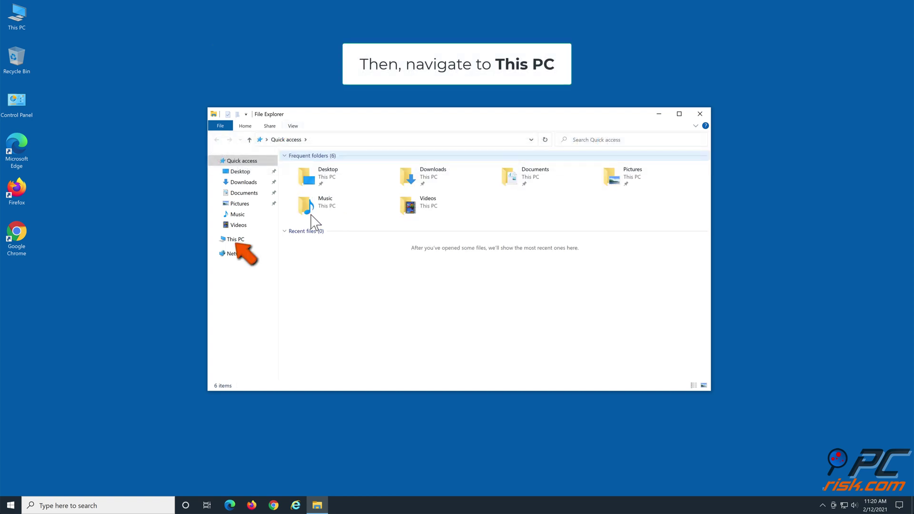
- Navigate from This PC through C:, ProgramData and Microsoft into the Windows Defender folder
click(244, 240)
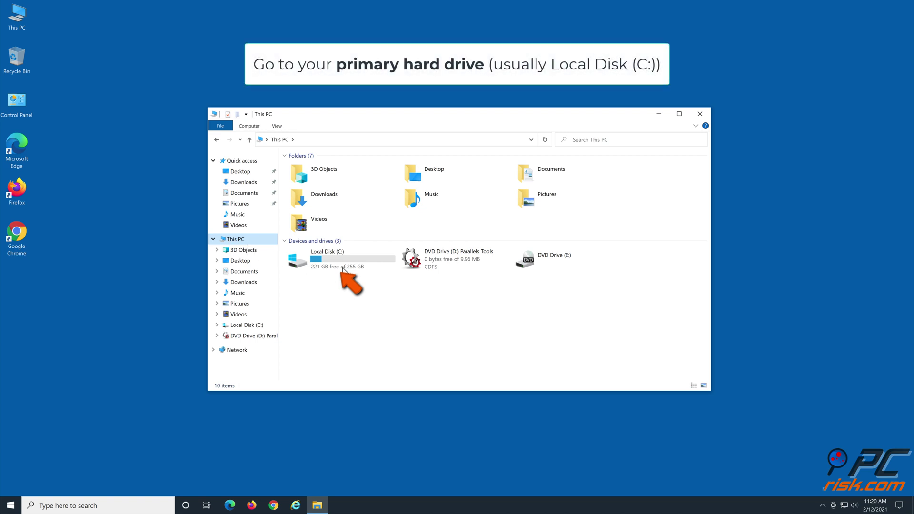
double_click(343, 269)
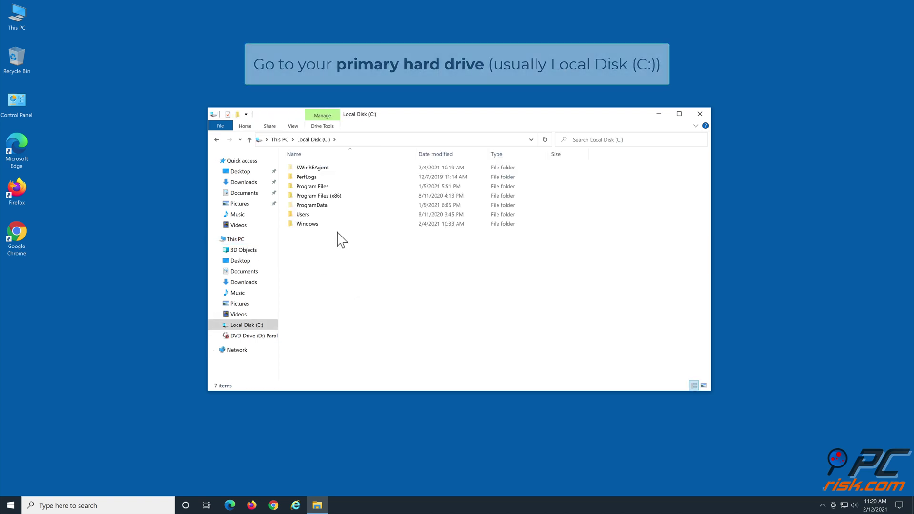
double_click(332, 207)
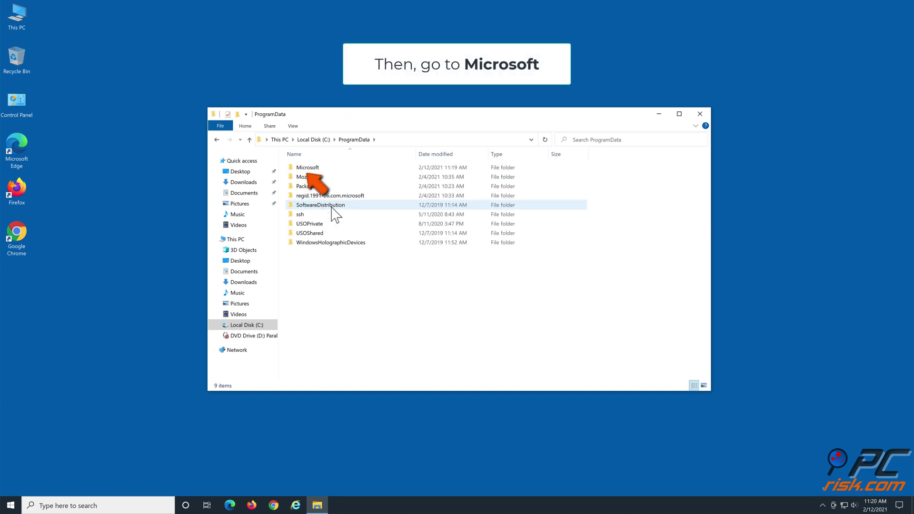
double_click(325, 169)
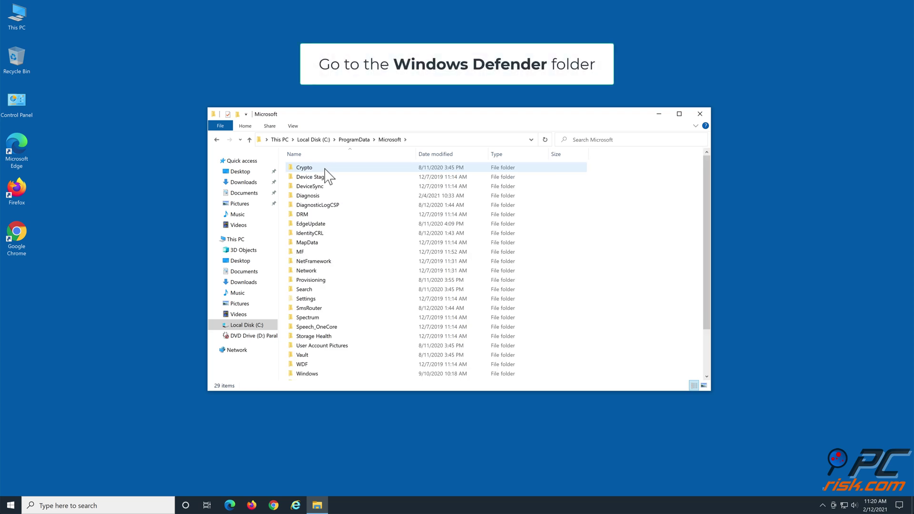
scroll(354, 219, down, 3)
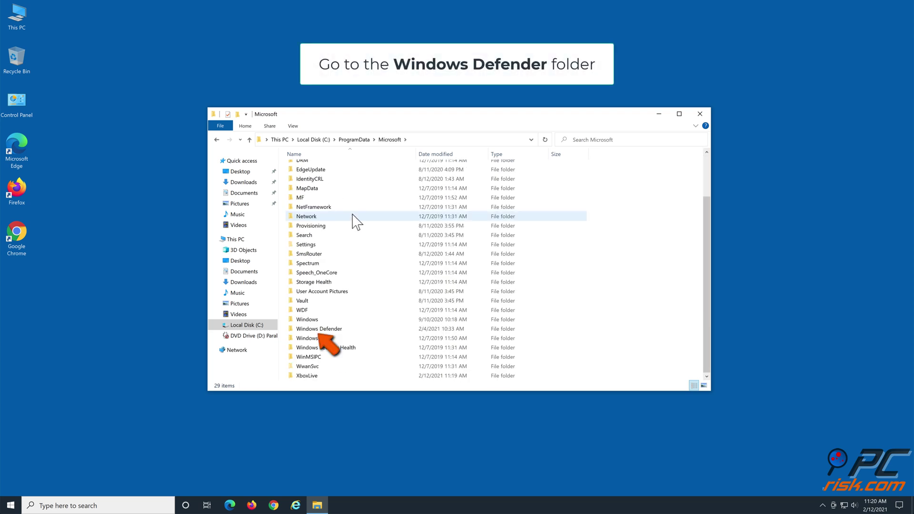
click(348, 332)
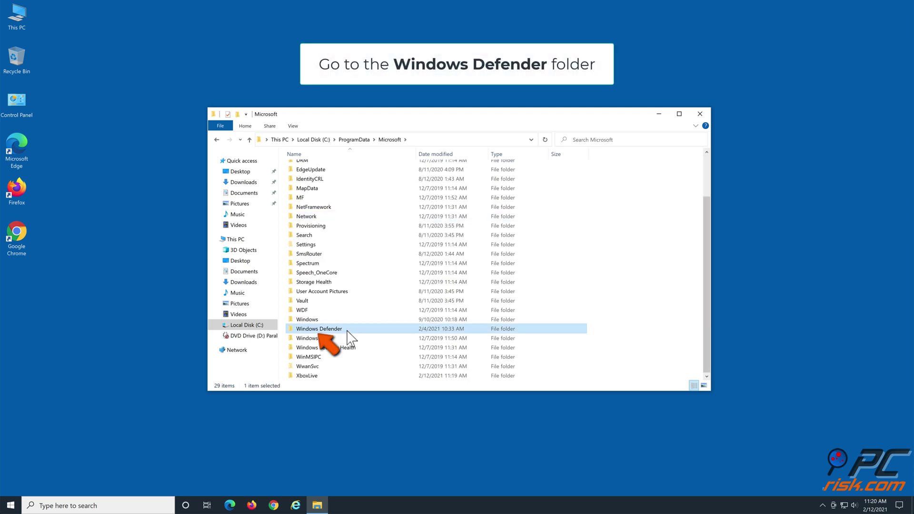
double_click(348, 332)
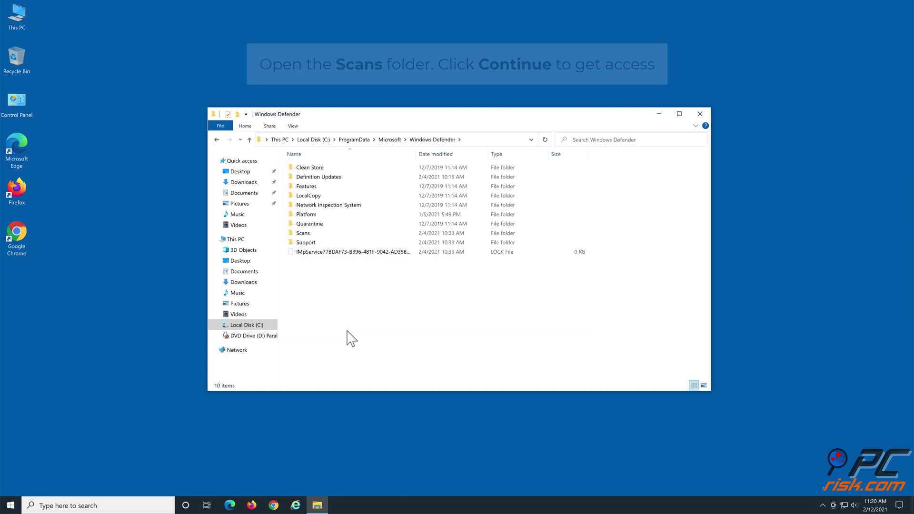
- Open the Scans folder, granting permanent access when prompted
click(317, 234)
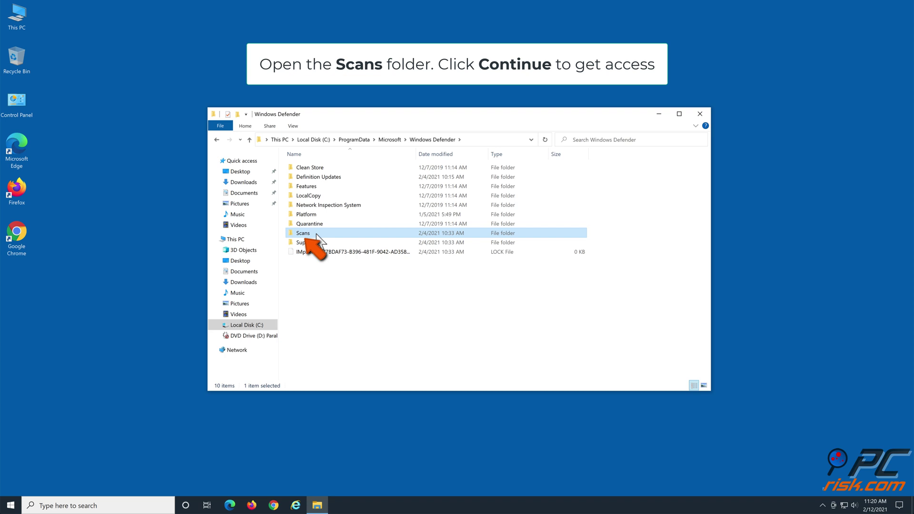
double_click(317, 235)
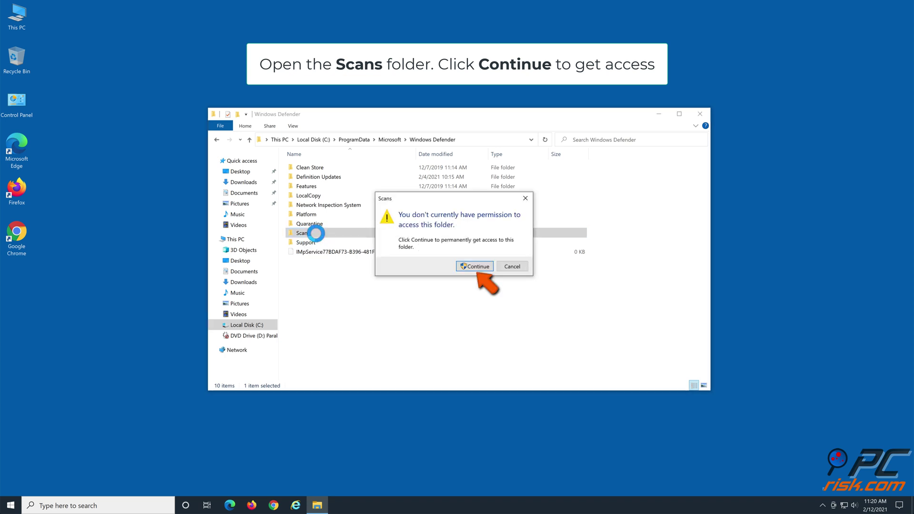
click(475, 267)
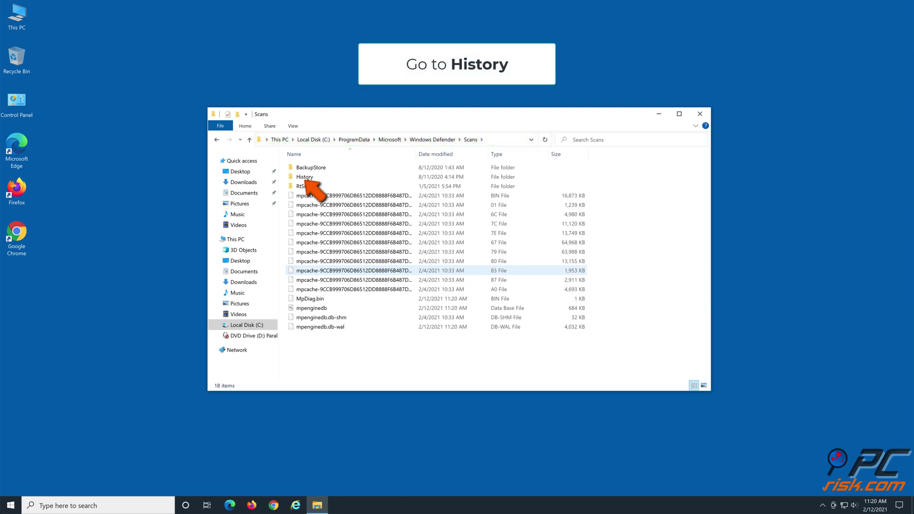
- Open History, delete its Service folder, and close File Explorer
double_click(315, 177)
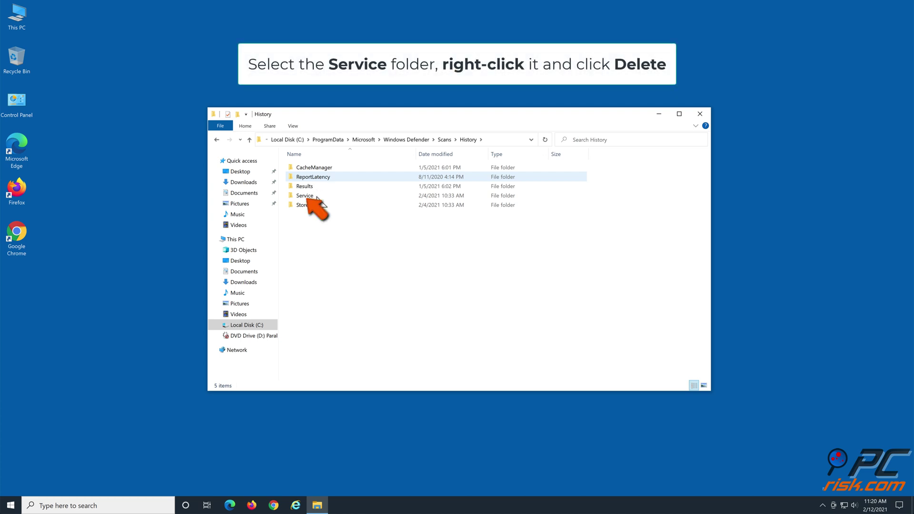
click(317, 197)
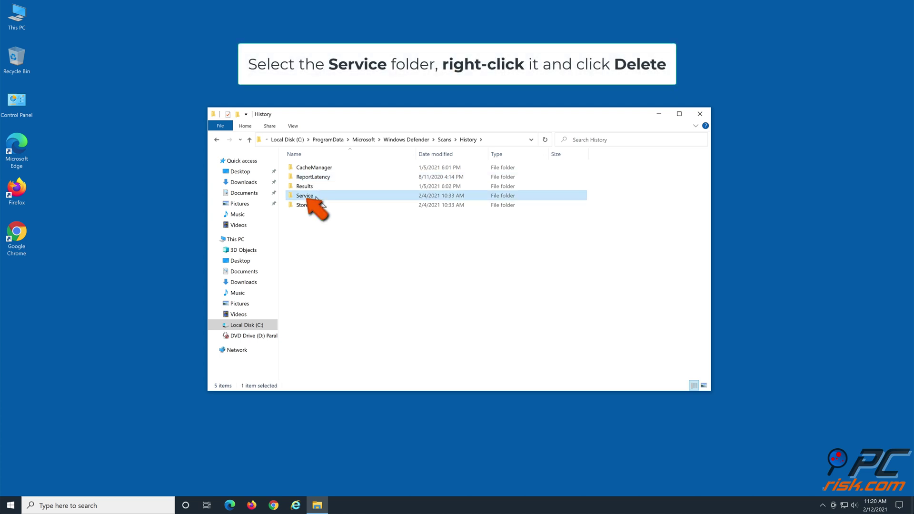
right_click(317, 197)
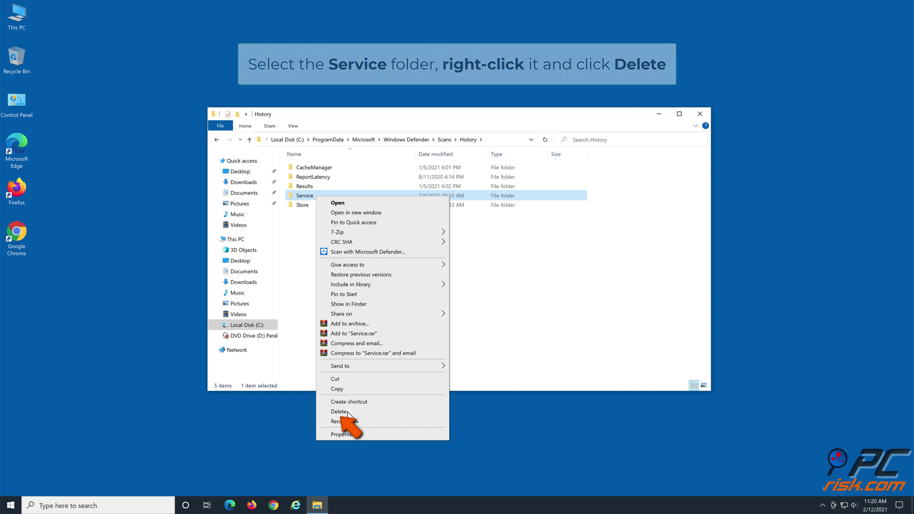
click(347, 412)
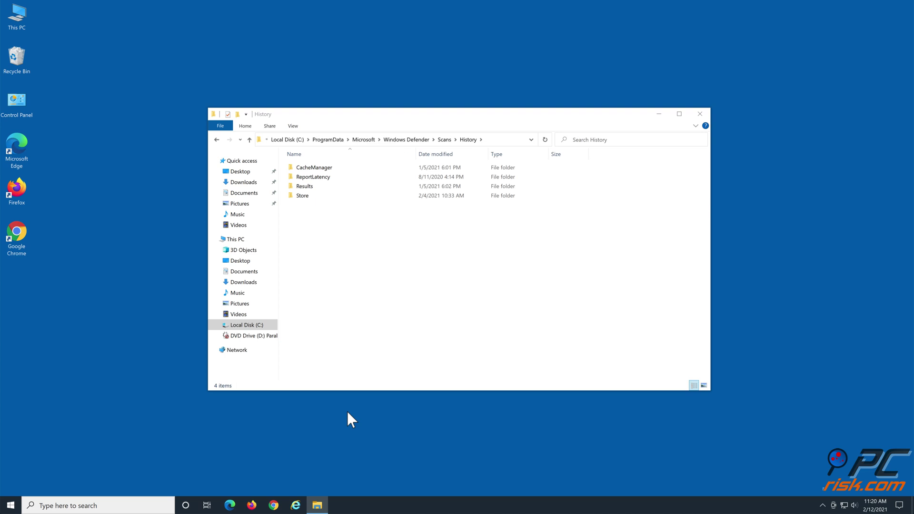
click(701, 116)
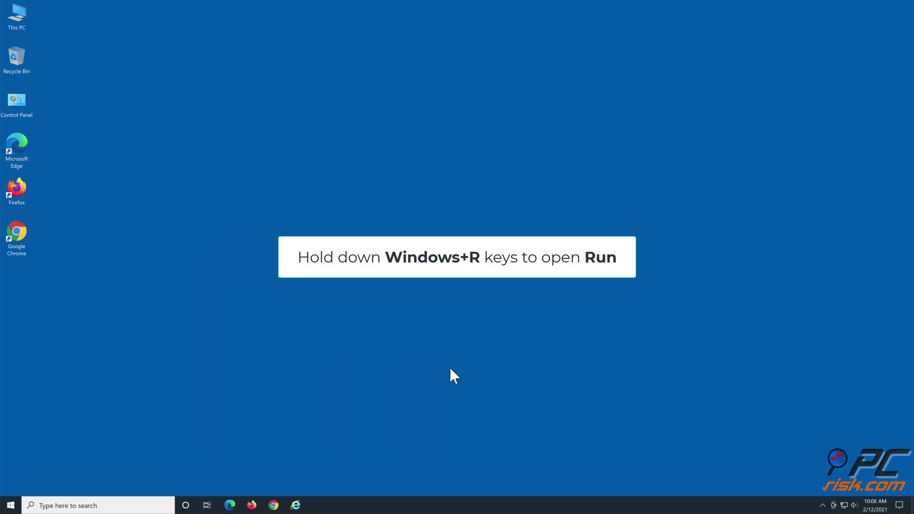
- Run cmd from the Run box with administrator rights
key(super+r)
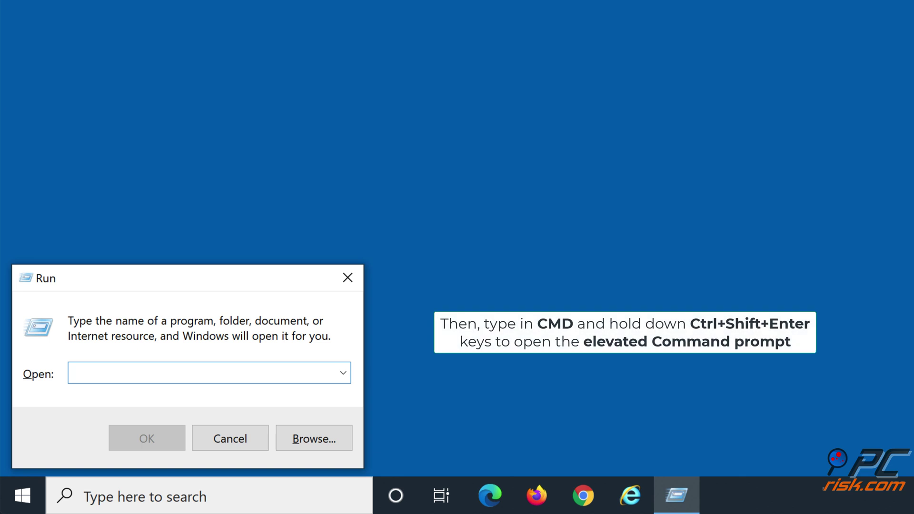
text(cmd)
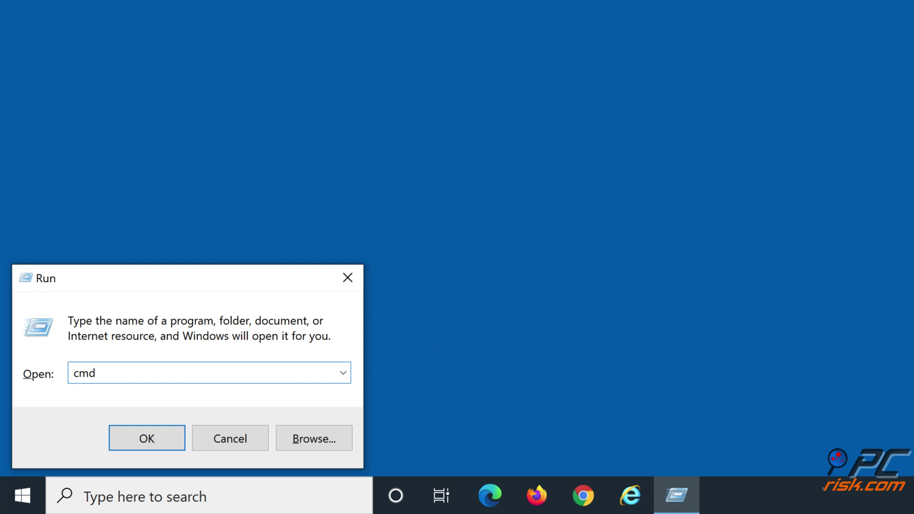
key(ctrl+shift+Return)
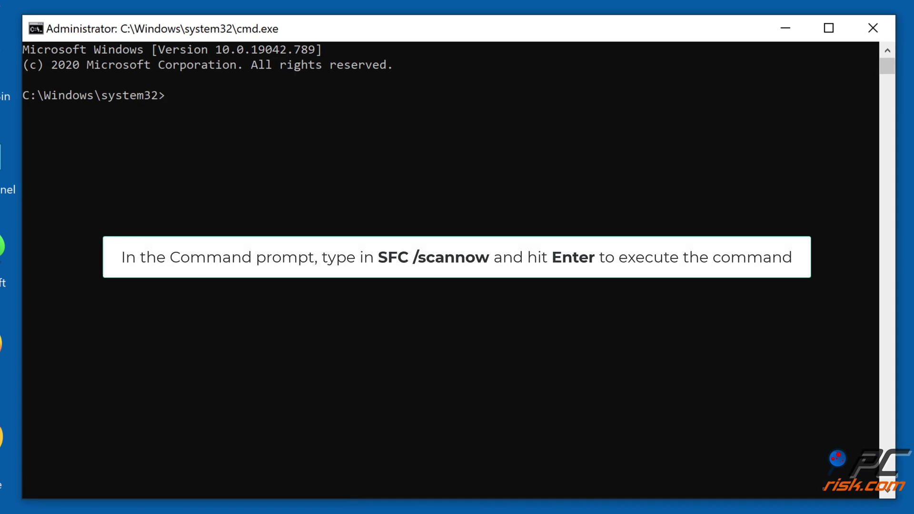
- Run sfc /scannow and close Command Prompt once verification completes
text(sfc /scannow)
key(Return)
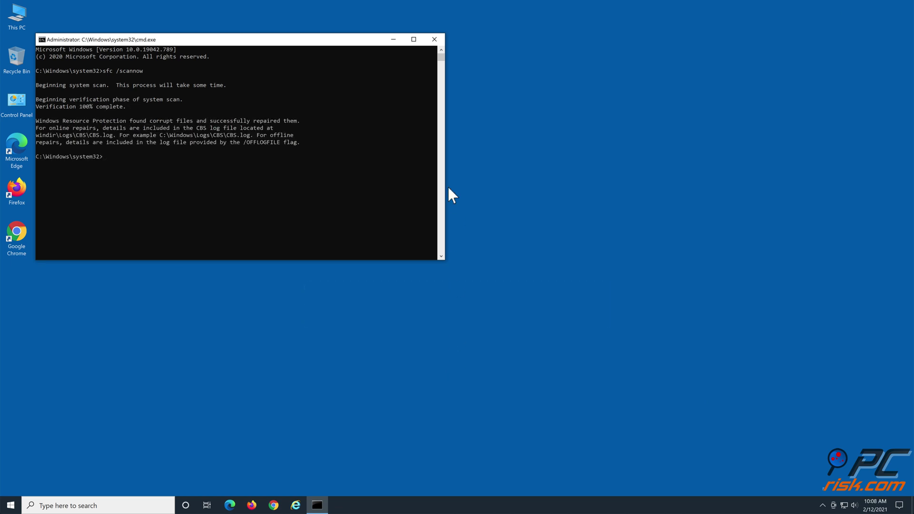
click(435, 39)
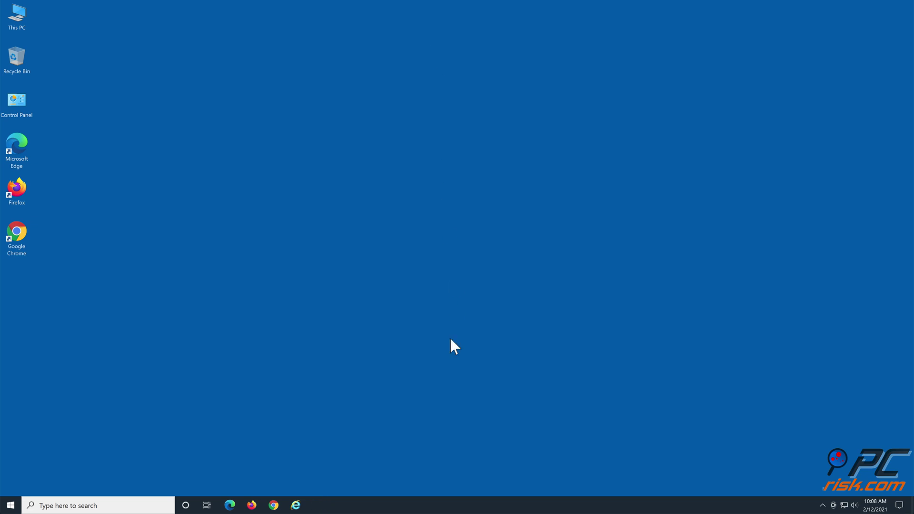
- Open Settings from the Start button's right-click menu
right_click(18, 503)
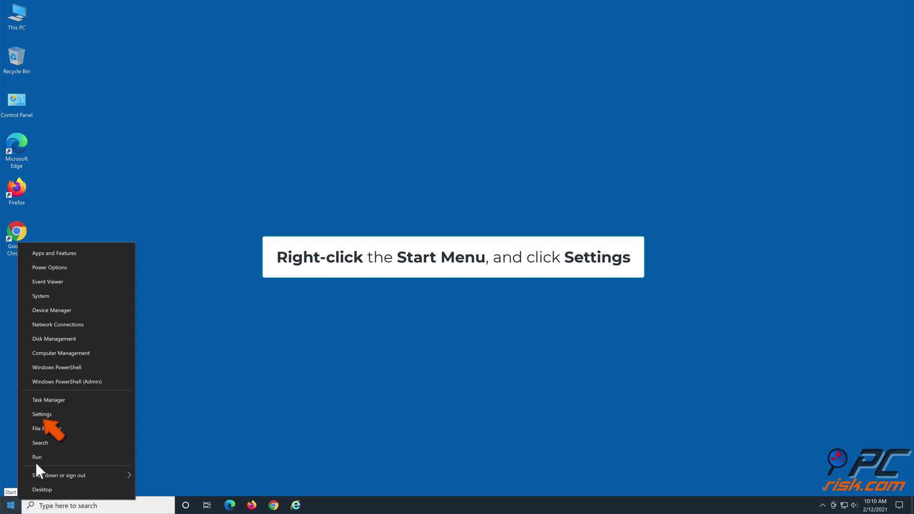
click(64, 415)
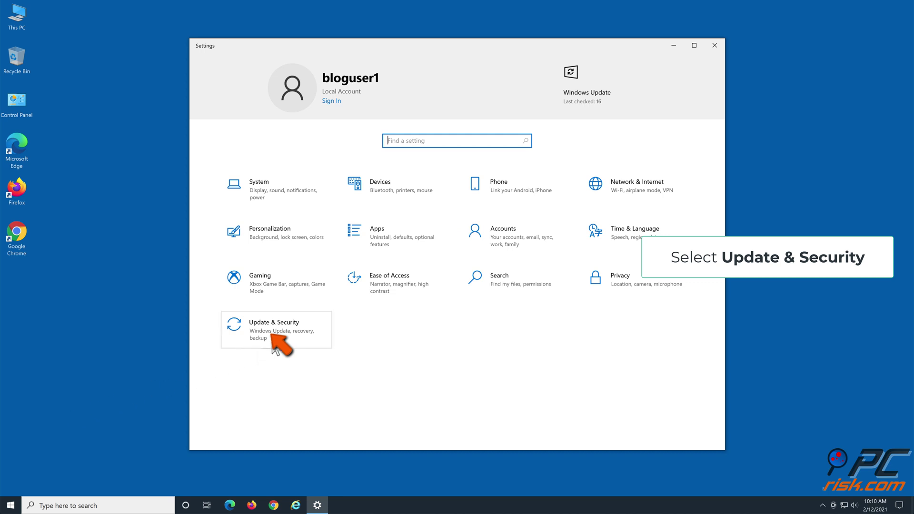
- Go to the Recovery page under Update & Security
click(273, 342)
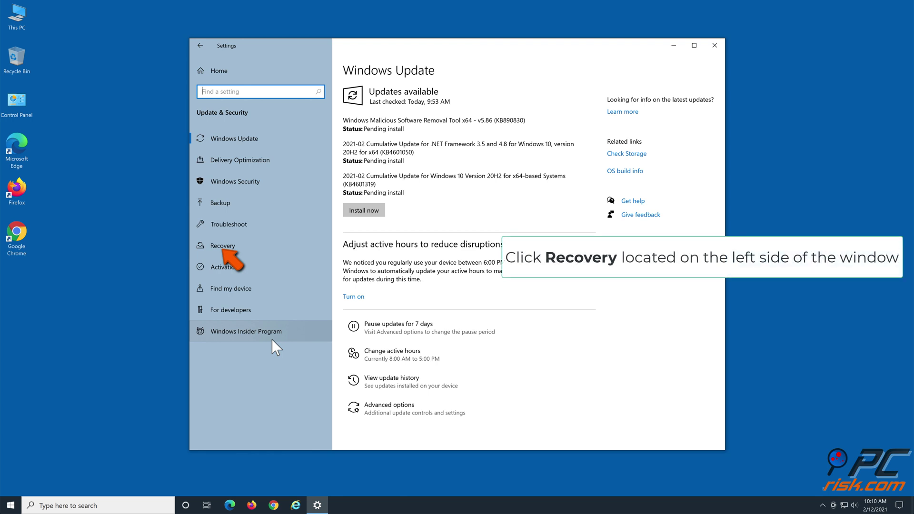
click(275, 244)
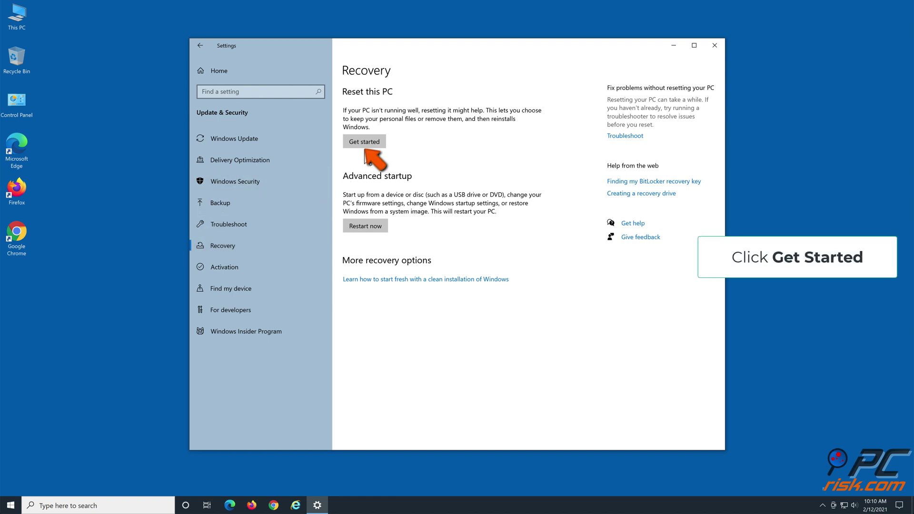
- Reset this PC keeping personal files, using a local reinstall of Windows
click(367, 146)
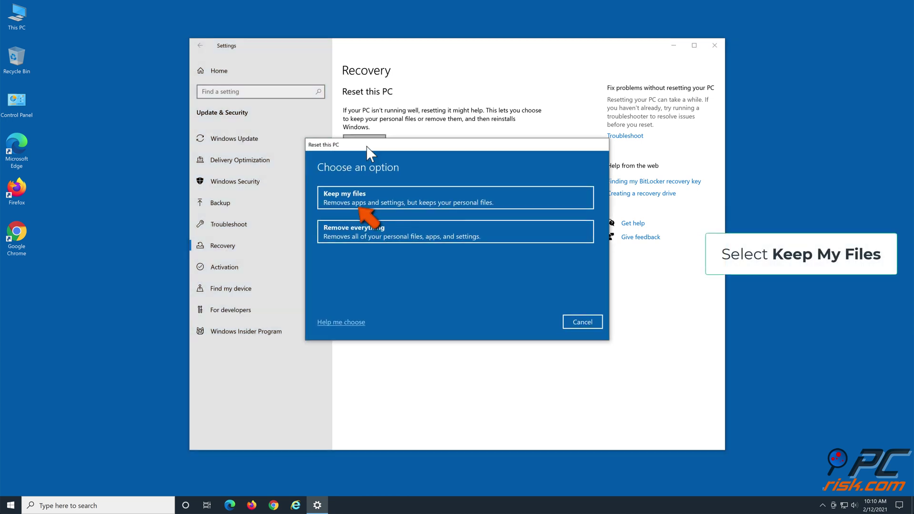
click(381, 190)
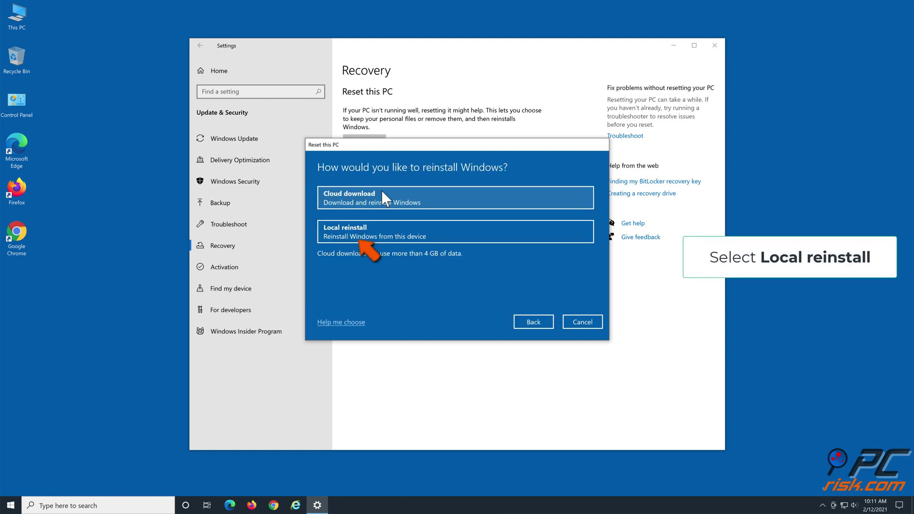
click(385, 226)
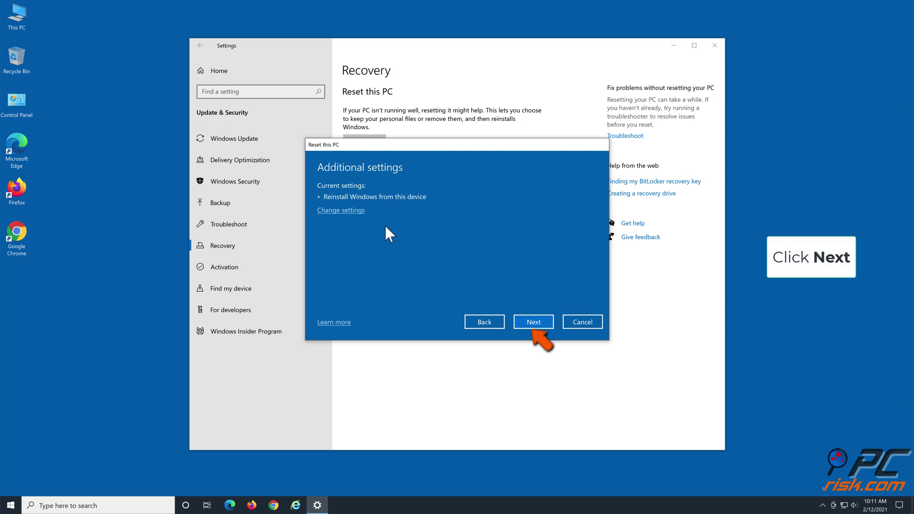
click(520, 323)
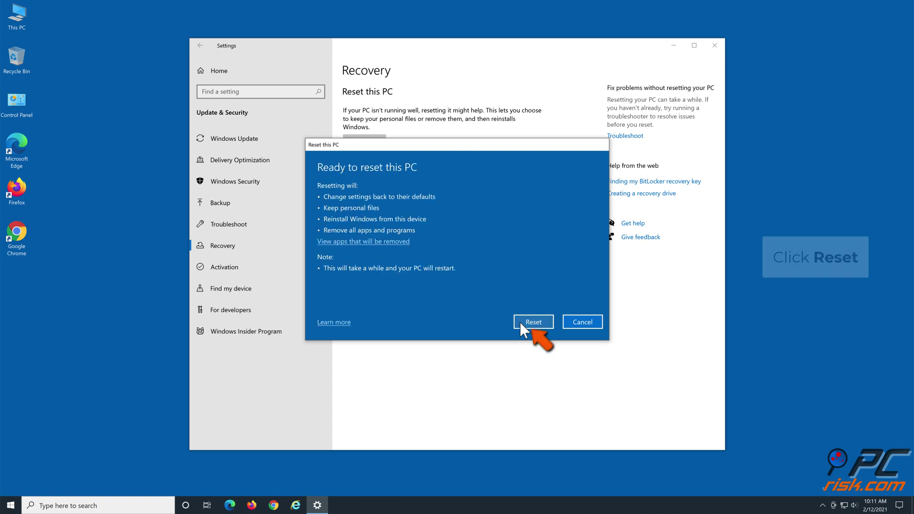
click(520, 322)
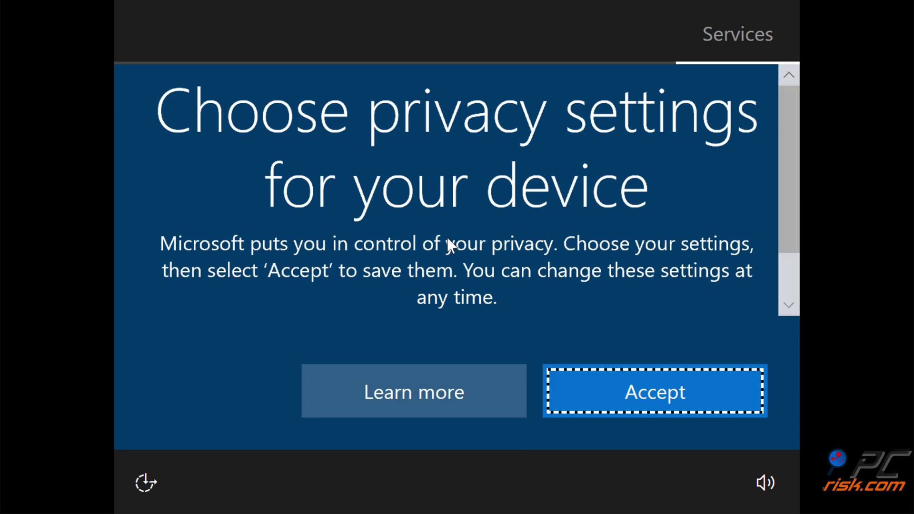
- Accept the privacy settings once the reset completes
click(660, 401)
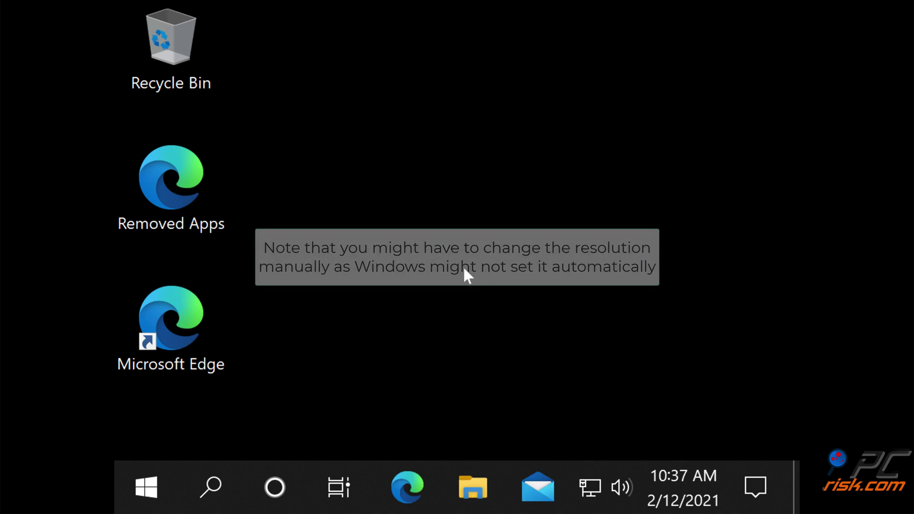
- From the desktop, open Display settings and browse the Display resolution list for 1024 × 768 (Recommended)
right_click(441, 240)
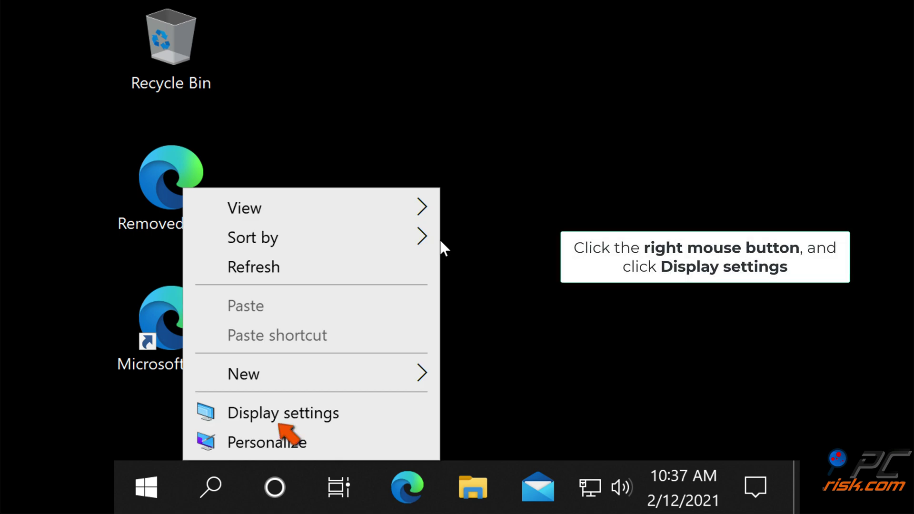
click(359, 411)
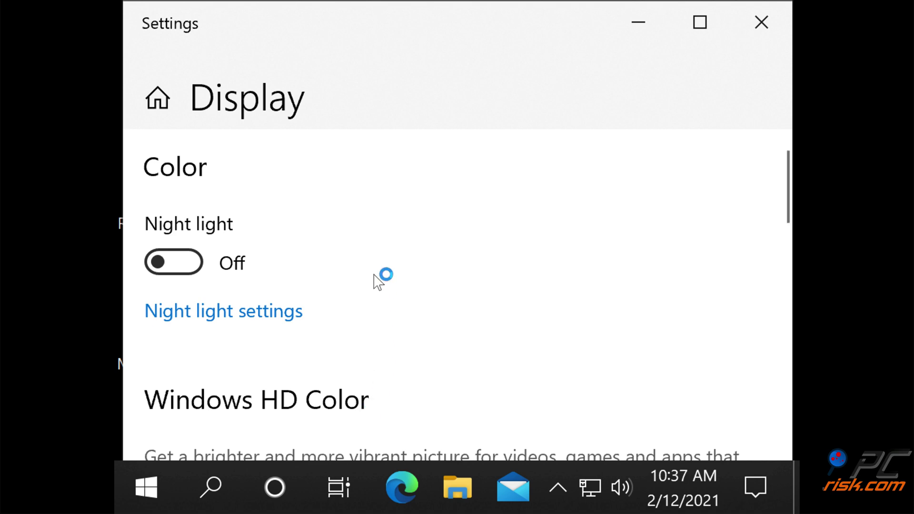
scroll(376, 280, down, 10)
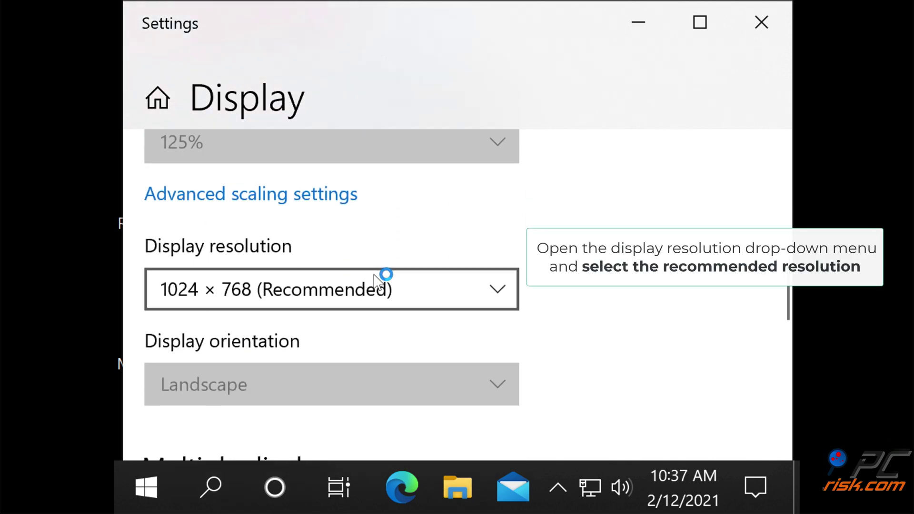
click(411, 289)
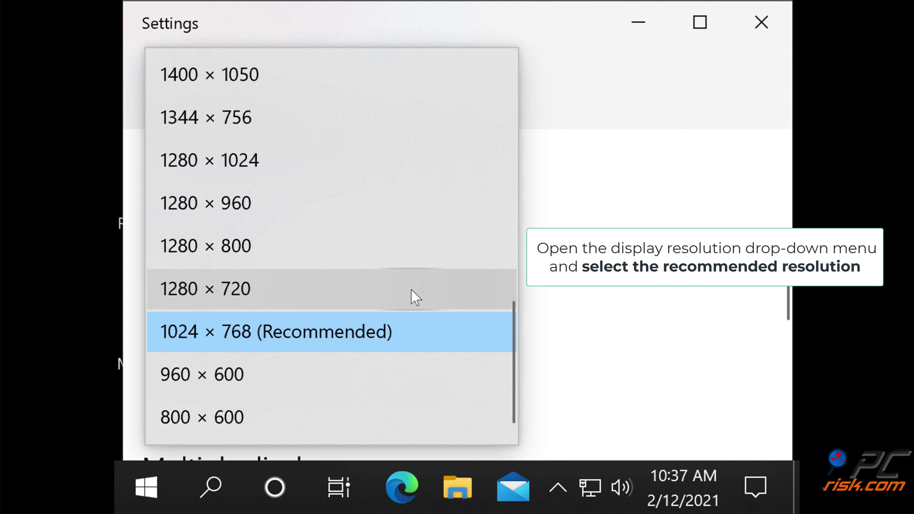
scroll(411, 289, up, 5)
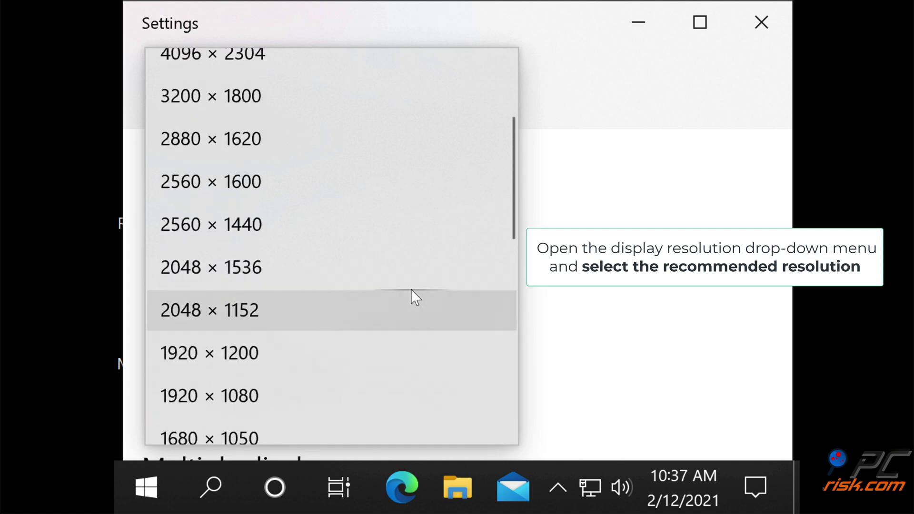
scroll(411, 289, up, 3)
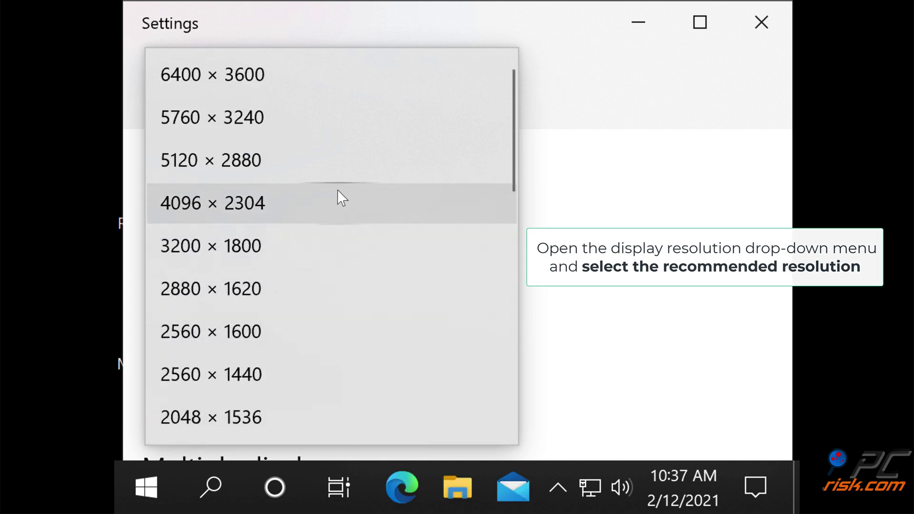